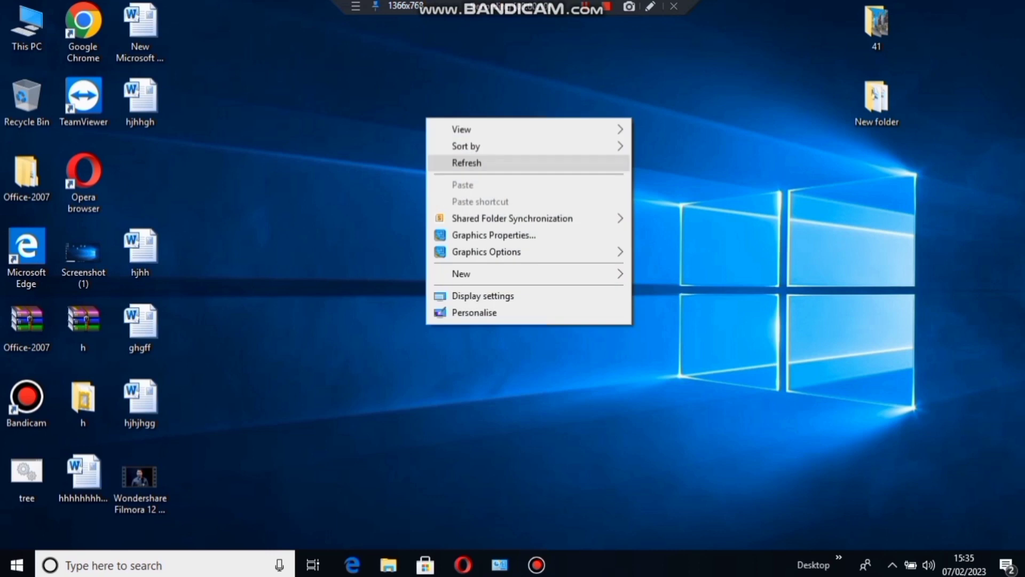
pyautogui.click(489, 166)
pyautogui.rightClick(442, 110)
pyautogui.click(470, 153)
pyautogui.rightClick(423, 103)
pyautogui.click(459, 151)
pyautogui.rightClick(414, 104)
pyautogui.click(463, 151)
pyautogui.rightClick(418, 109)
pyautogui.click(463, 156)
pyautogui.rightClick(410, 88)
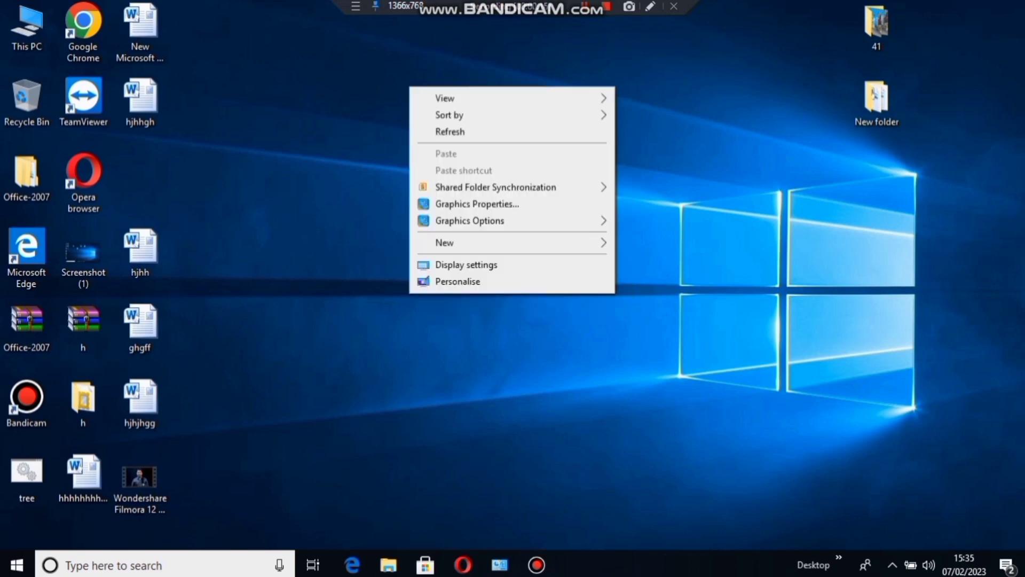
pyautogui.click(450, 131)
pyautogui.rightClick(413, 121)
pyautogui.click(459, 165)
pyautogui.rightClick(435, 132)
pyautogui.click(470, 176)
pyautogui.rightClick(446, 138)
pyautogui.click(465, 185)
pyautogui.rightClick(428, 113)
pyautogui.click(468, 157)
pyautogui.rightClick(445, 112)
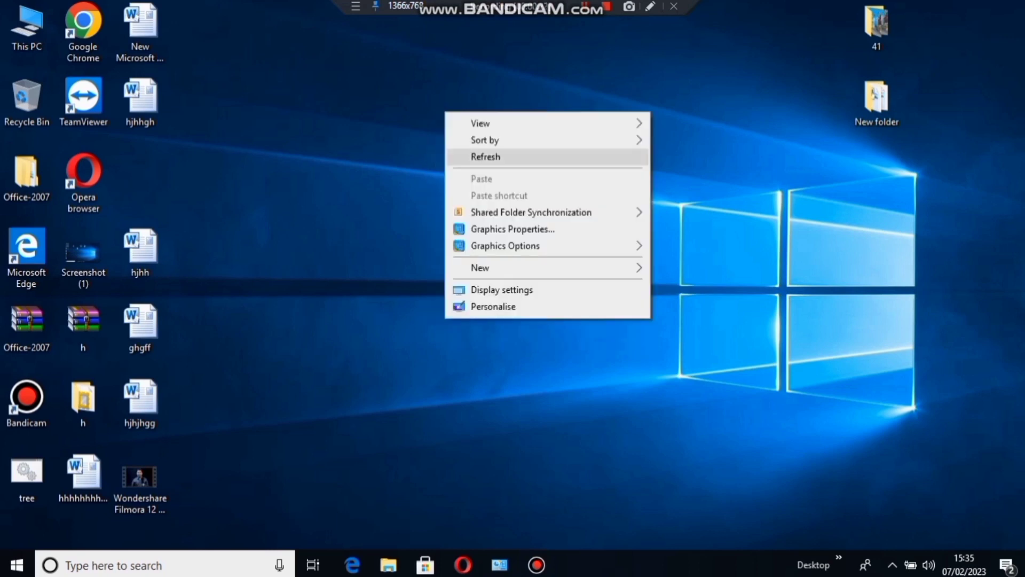
pyautogui.click(483, 157)
pyautogui.rightClick(429, 112)
pyautogui.click(469, 157)
pyautogui.rightClick(408, 106)
pyautogui.click(451, 152)
pyautogui.rightClick(414, 117)
pyautogui.click(454, 162)
pyautogui.rightClick(414, 89)
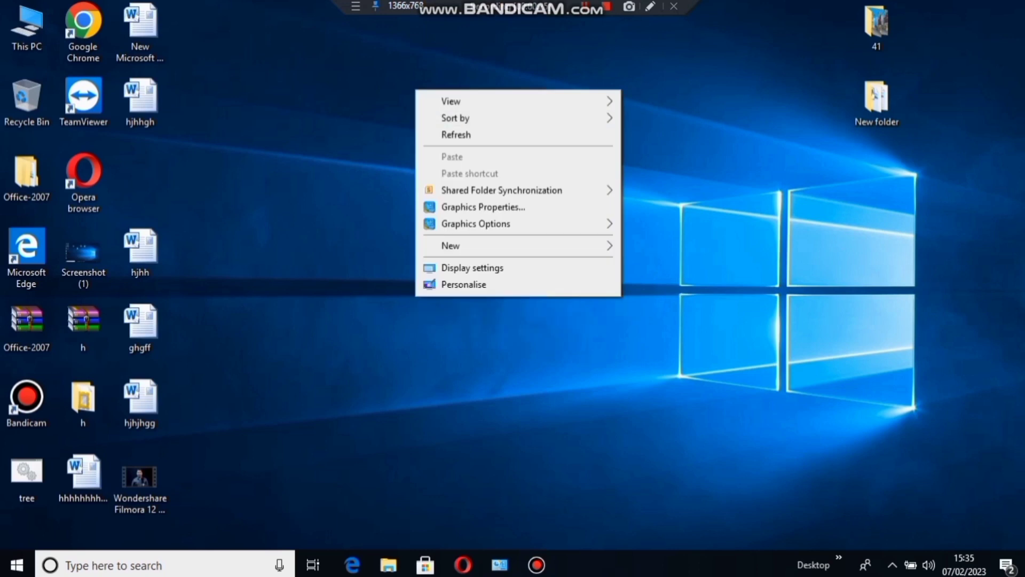
pyautogui.click(454, 133)
pyautogui.rightClick(447, 112)
pyautogui.click(470, 157)
pyautogui.rightClick(484, 138)
pyautogui.click(507, 183)
pyautogui.rightClick(483, 138)
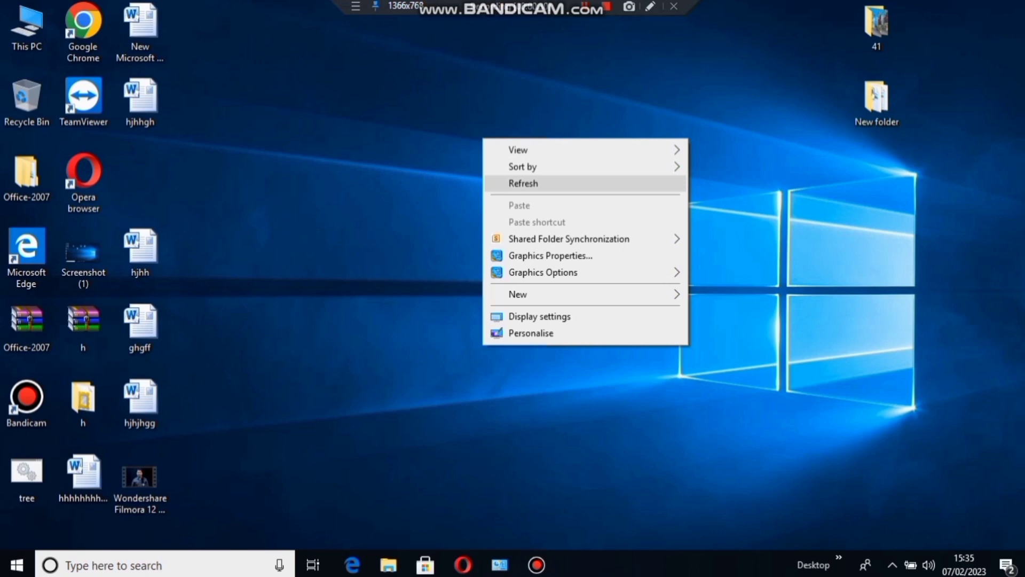
pyautogui.click(523, 183)
pyautogui.rightClick(501, 160)
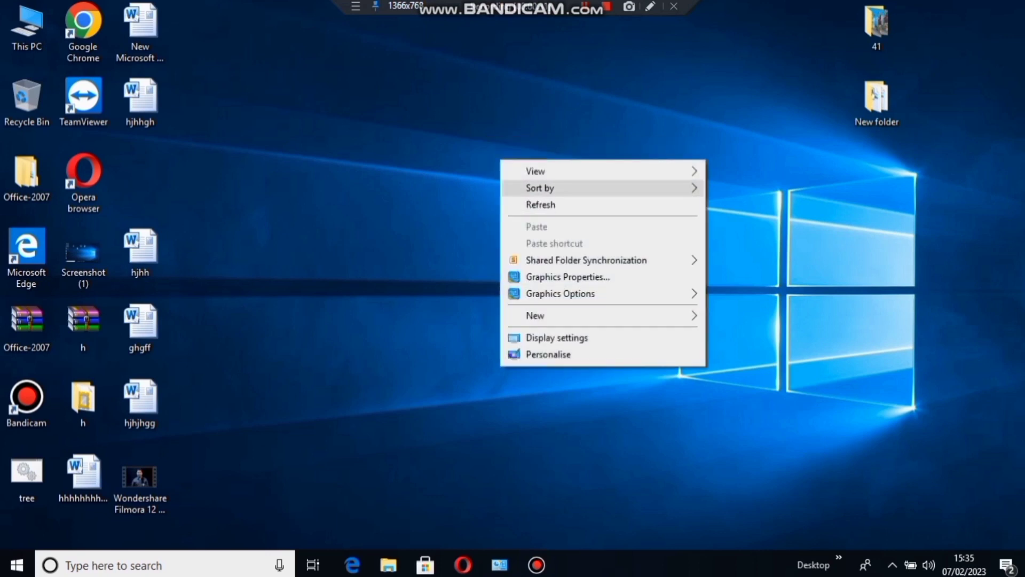
pyautogui.rightClick(489, 106)
pyautogui.click(518, 151)
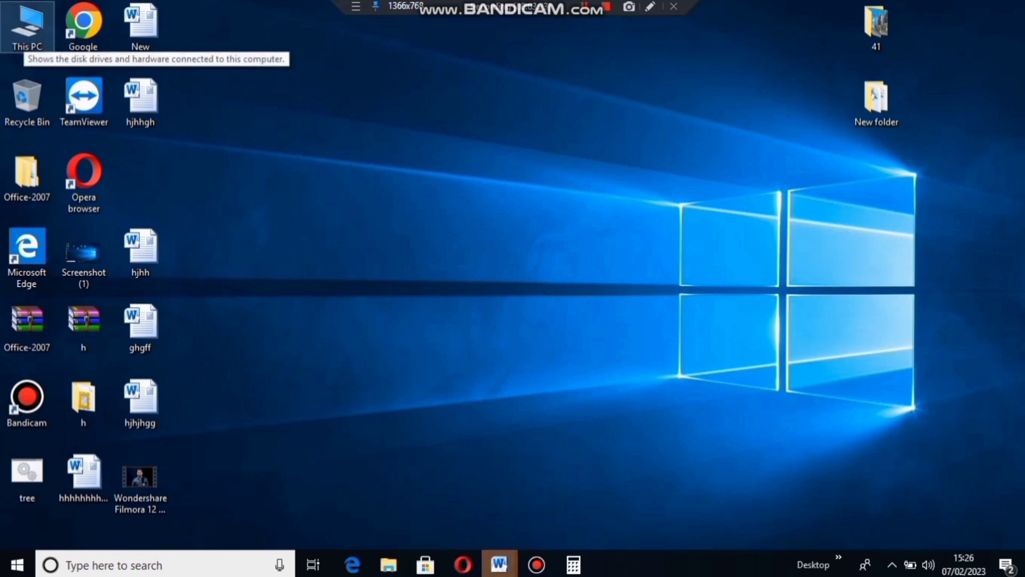
# Open the Virtual Memory settings from this computer's advanced system properties and performance options.
pyautogui.rightClick(27, 35)
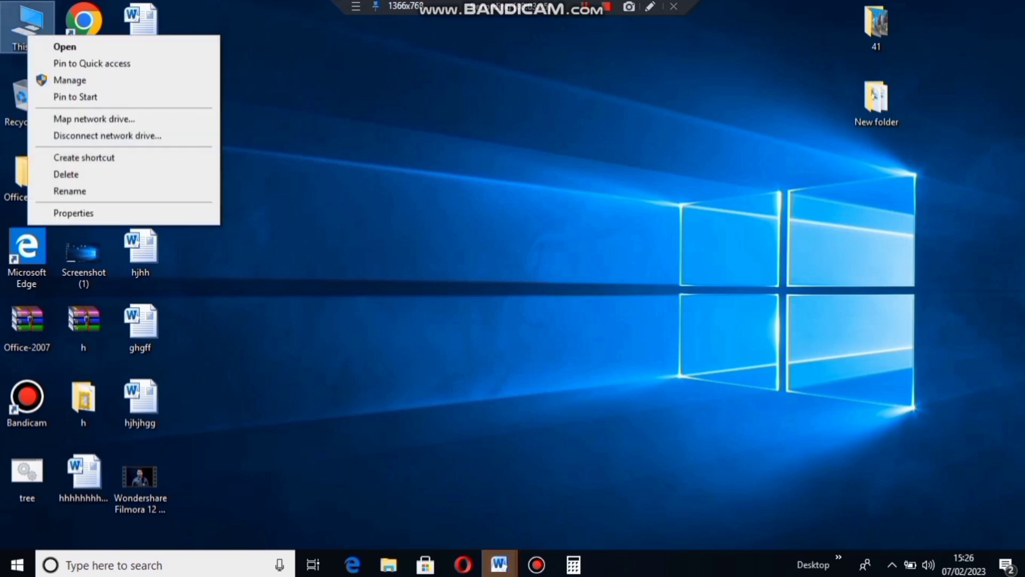
pyautogui.click(73, 213)
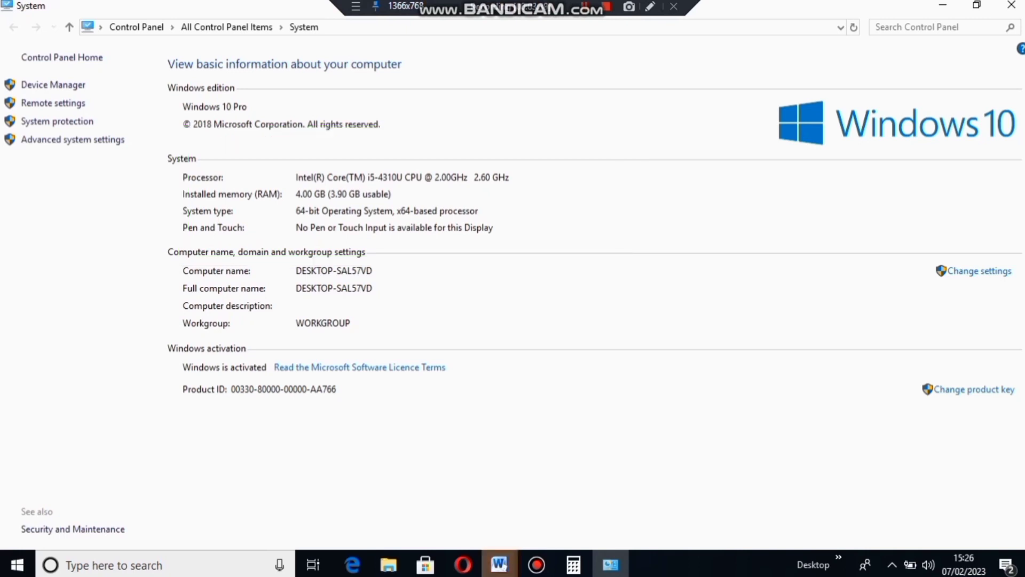
pyautogui.click(73, 140)
pyautogui.moveTo(150, 29); pyautogui.dragTo(394, 32)
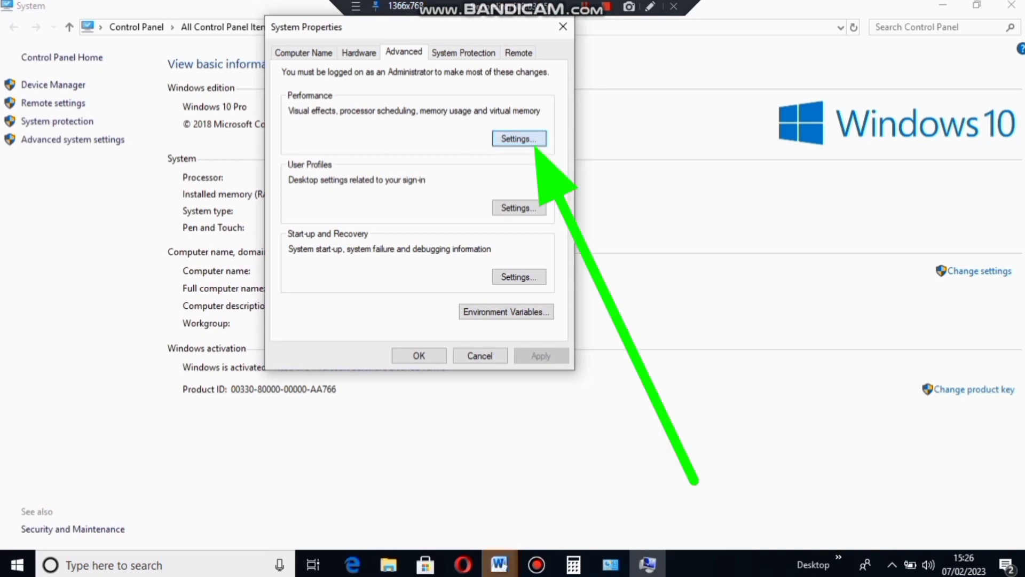
pyautogui.click(518, 138)
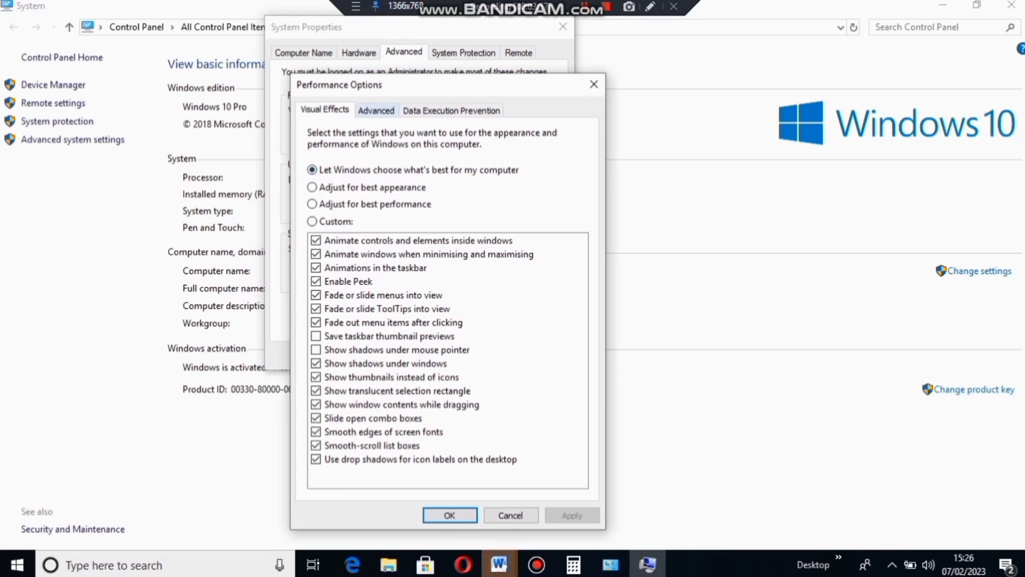
pyautogui.click(376, 110)
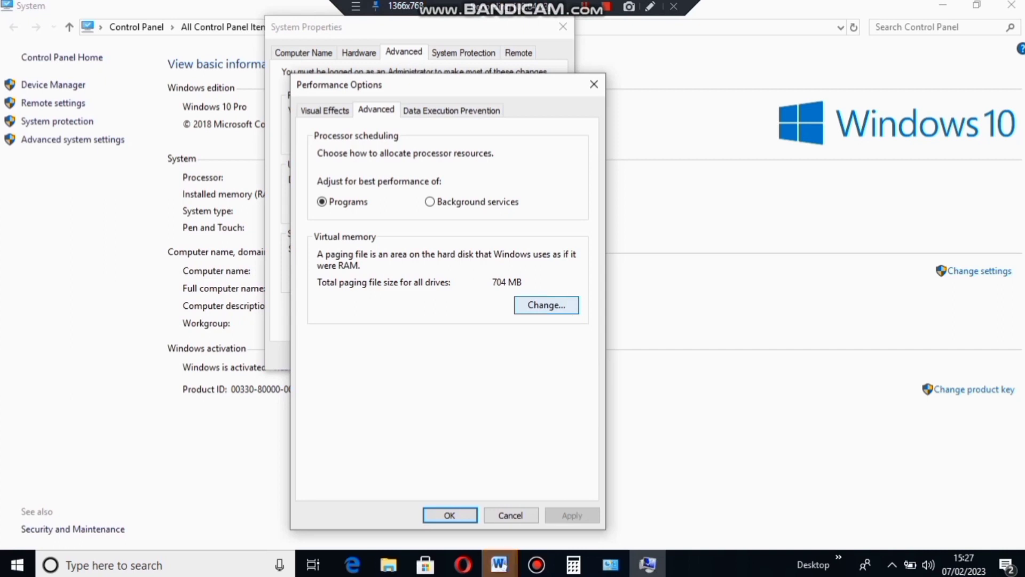
pyautogui.click(545, 305)
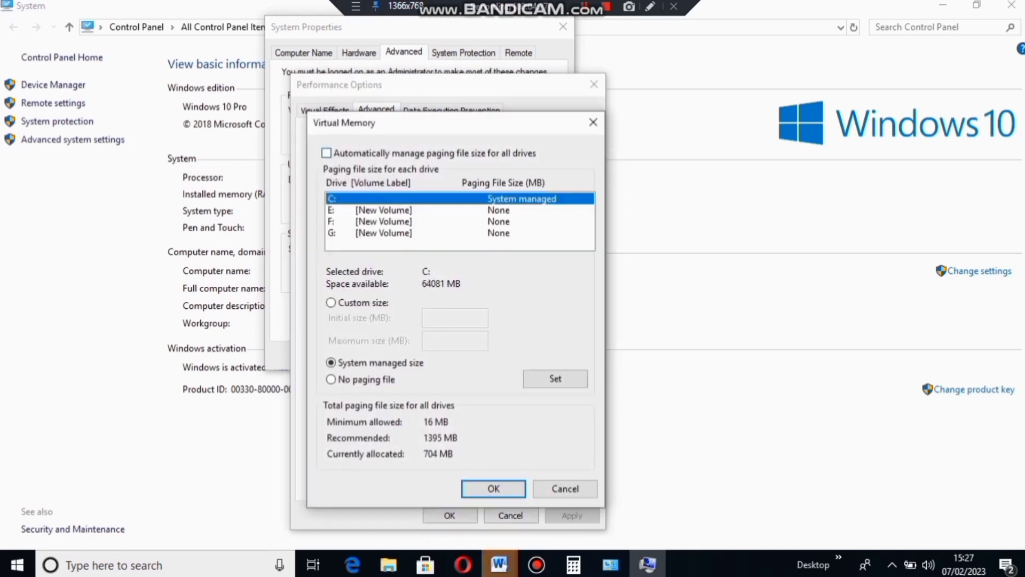
# Switch drive C: to a custom paging file size, leaving automatic paging file management off.
pyautogui.hotkey('alt', 'a')
pyautogui.hotkey('alt', 'a')
pyautogui.hotkey('alt', 'c')
pyautogui.click(454, 318)
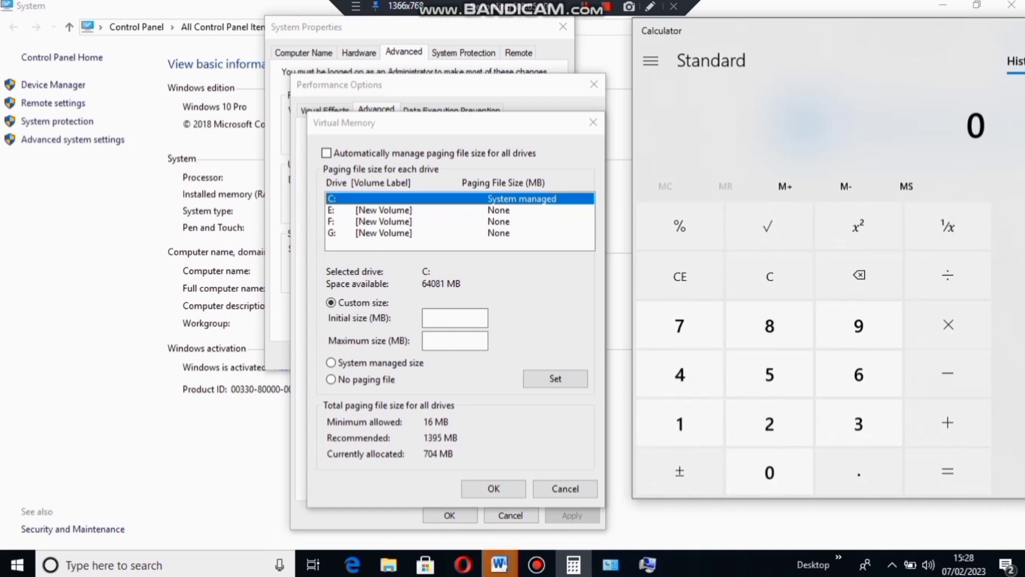
# Calculate 1024 × 4 in Calculator and set the initial paging file size of drive C: to 4096 MB.
pyautogui.click(679, 423)
pyautogui.click(770, 472)
pyautogui.click(769, 423)
pyautogui.click(680, 375)
pyautogui.click(949, 324)
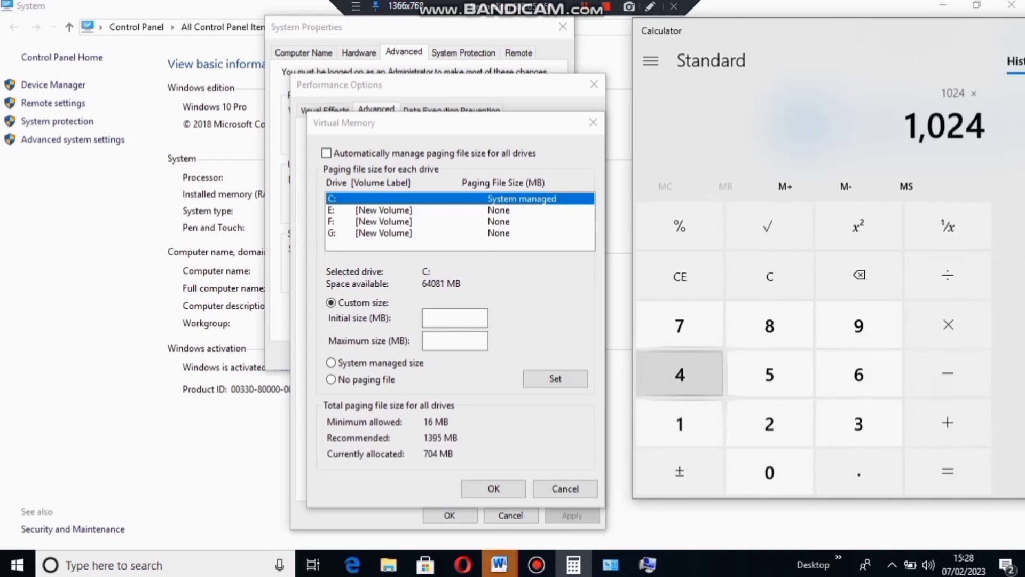
pyautogui.click(680, 374)
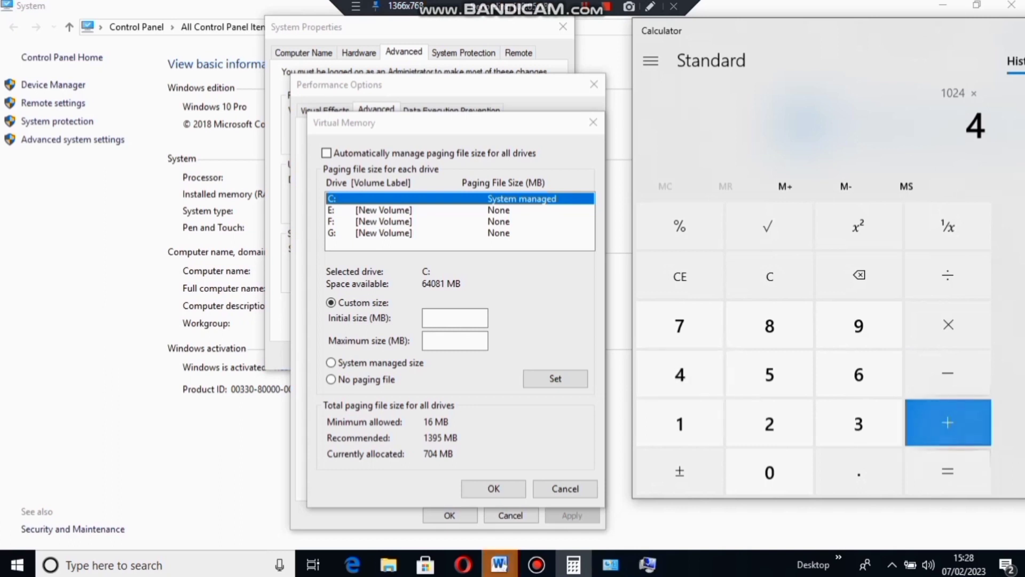
pyautogui.click(947, 471)
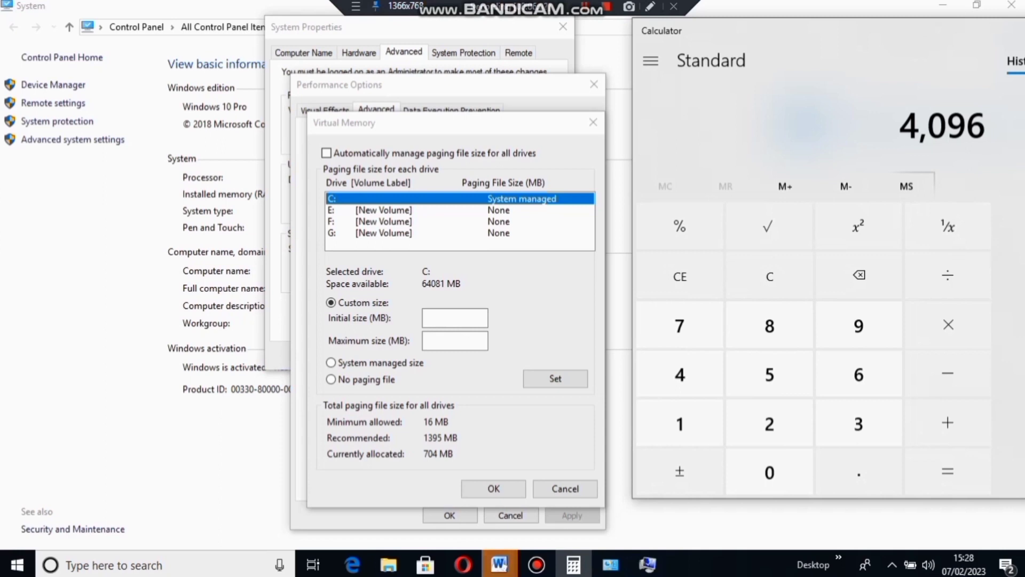
pyautogui.click(455, 318)
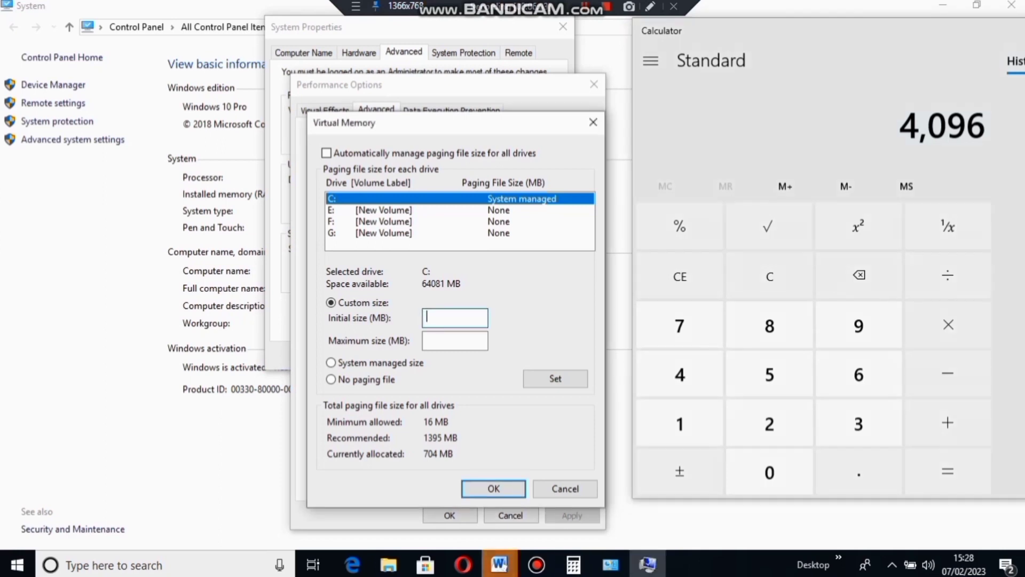
pyautogui.write('4096')
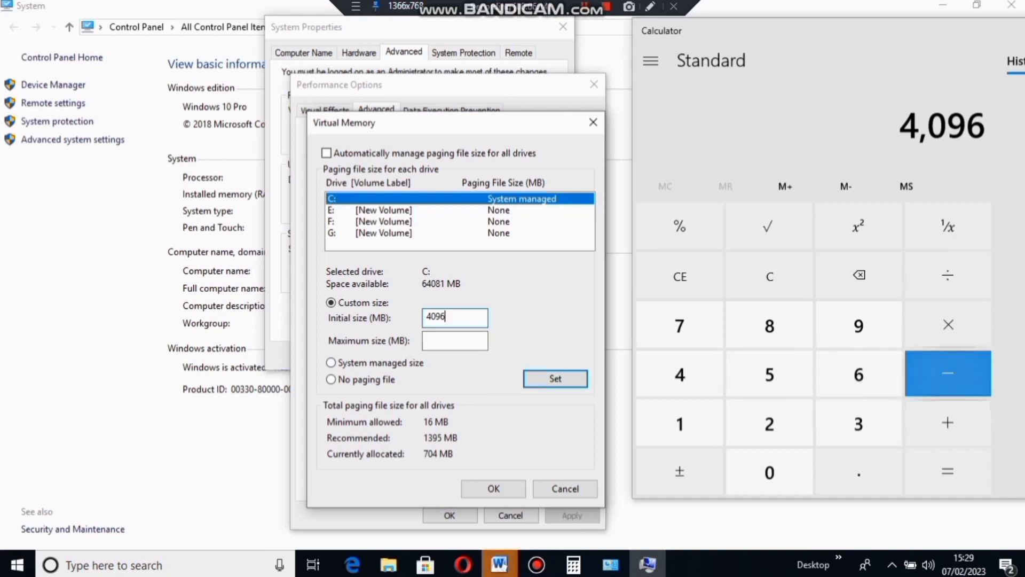
# Multiply the calculated size by 2, then set the maximum paging file size to 4192 MB and assign the custom range to drive C:.
pyautogui.click(948, 324)
pyautogui.click(769, 422)
pyautogui.click(947, 471)
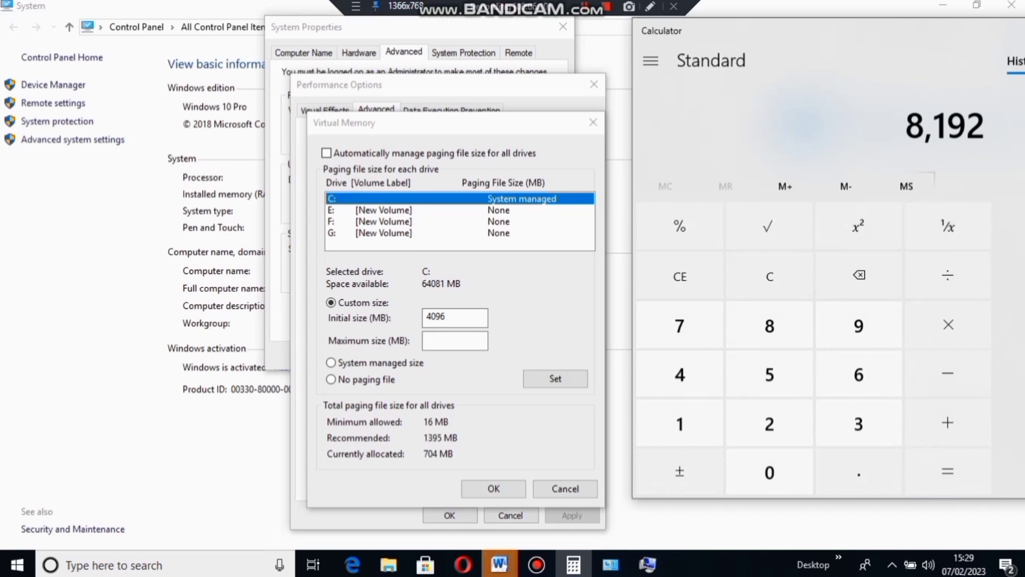
pyautogui.click(455, 341)
pyautogui.write('4193')
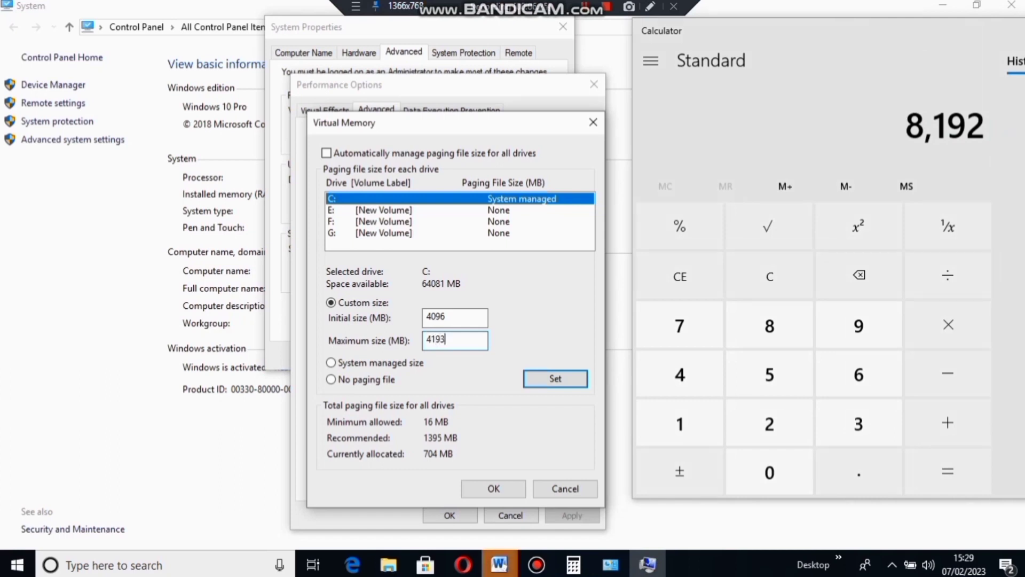
pyautogui.press('BackSpace')
pyautogui.write('2')
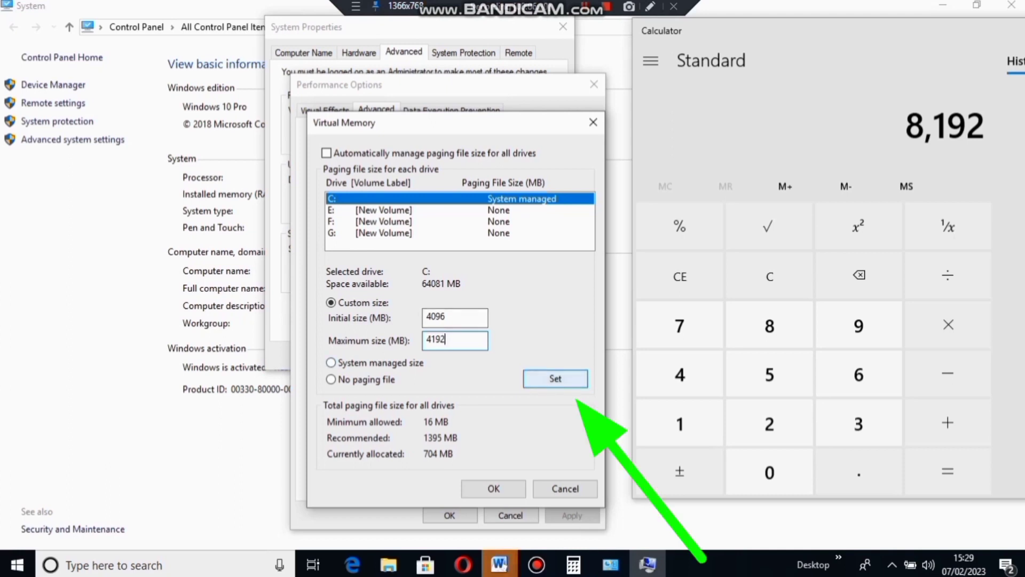
pyautogui.hotkey('alt', 's')
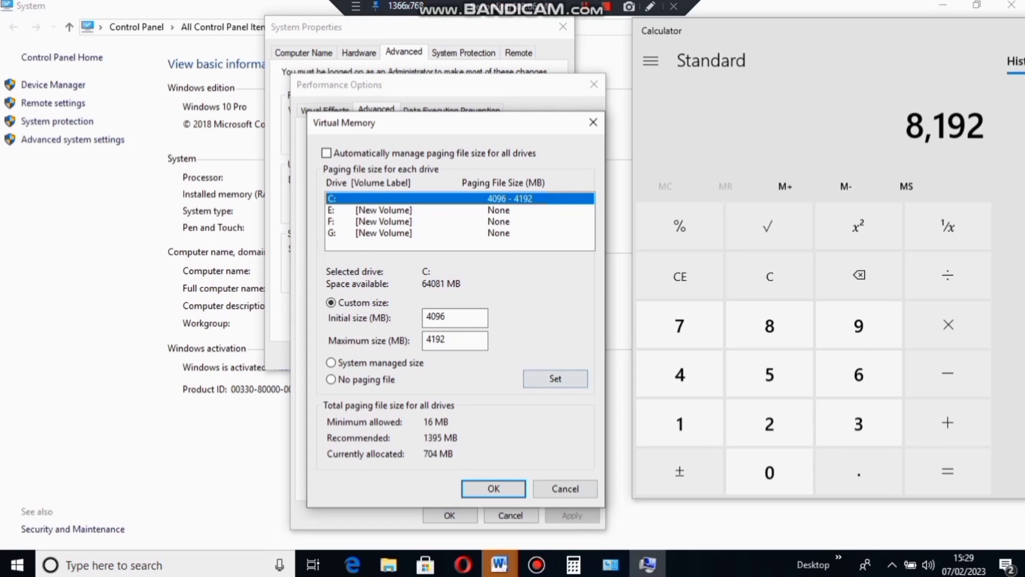
# Confirm the virtual memory change, acknowledge the restart notice, and accept the Performance Options and System Properties dialogs.
pyautogui.press('Return')
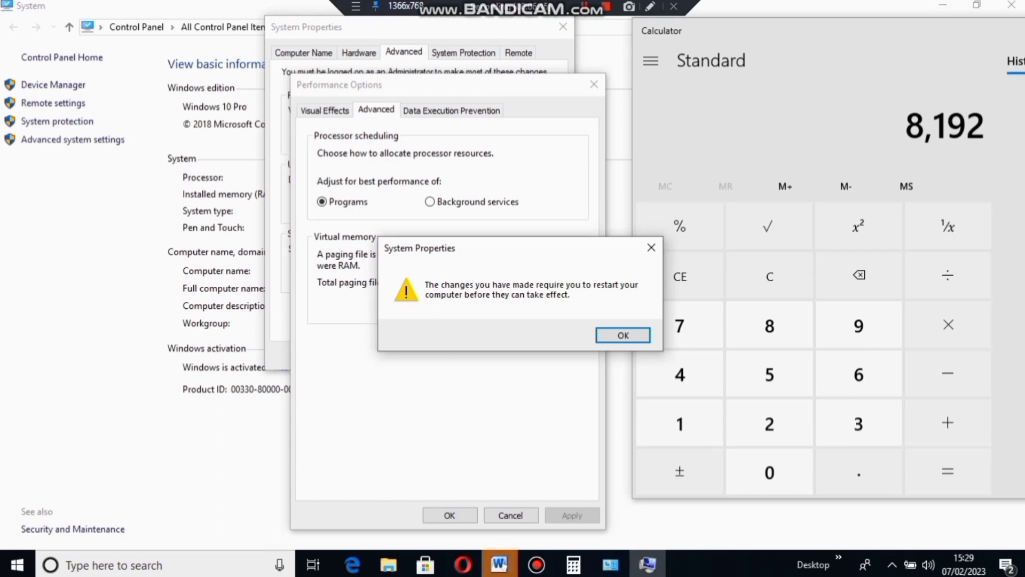
pyautogui.press('Return')
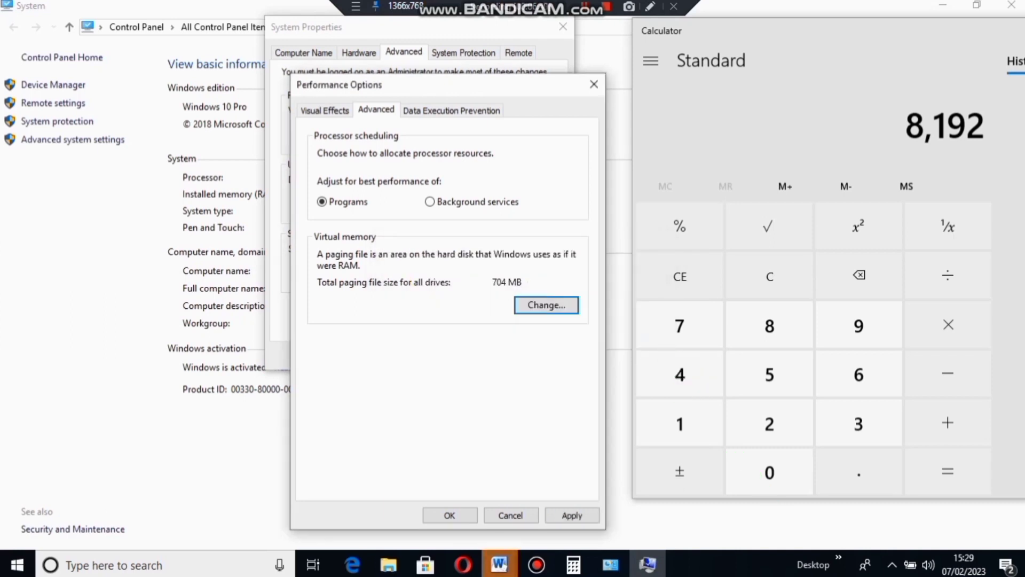
pyautogui.click(449, 514)
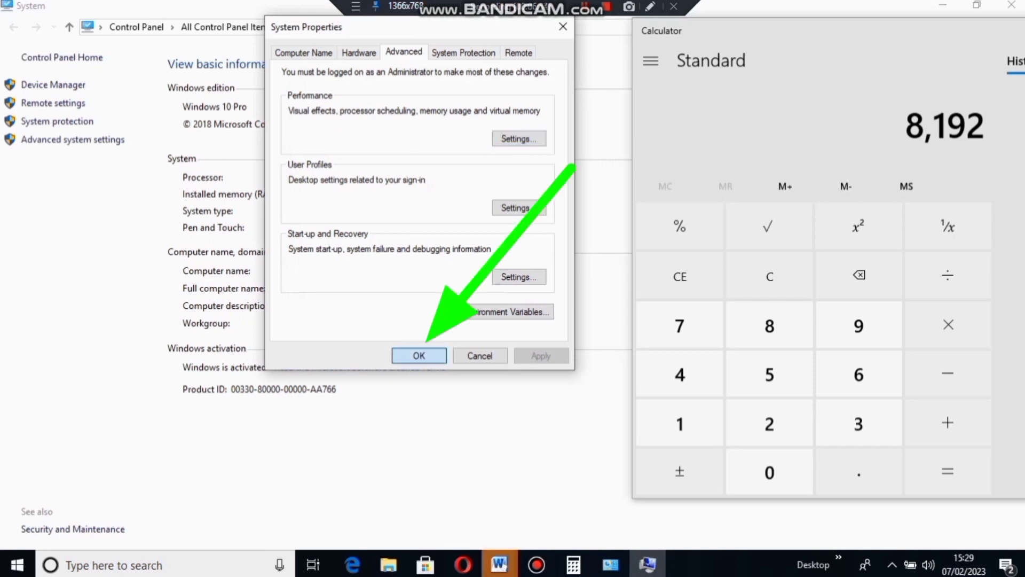
pyautogui.click(419, 356)
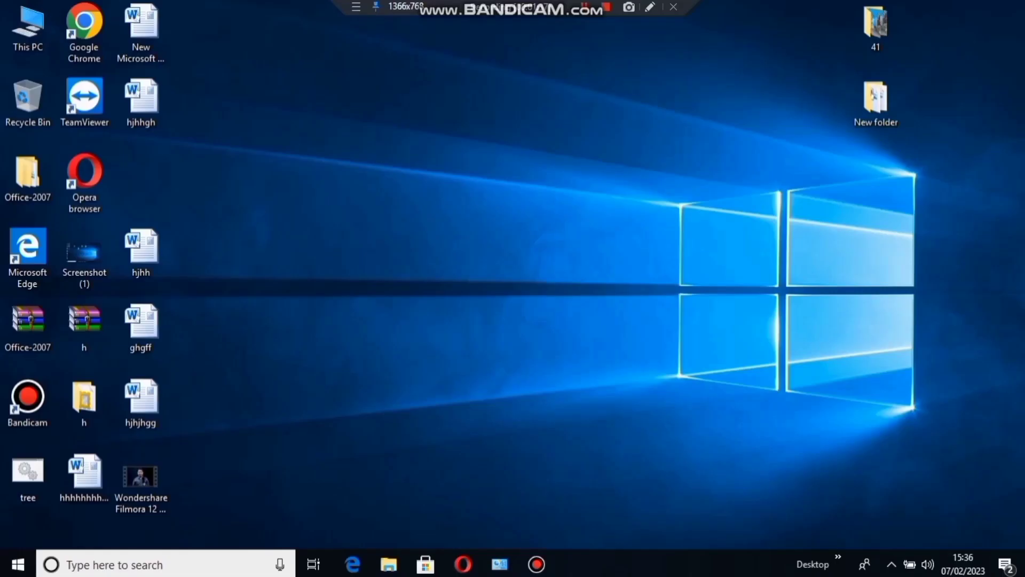
pyautogui.rightClick(552, 140)
pyautogui.click(591, 186)
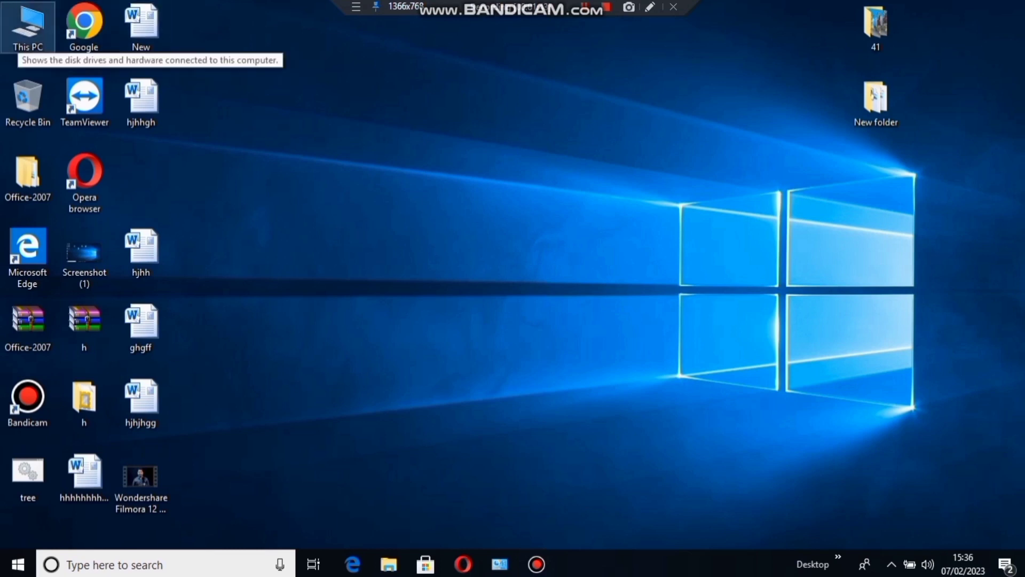
# Check the total paging file size in the advanced performance options of this computer, then close the dialogs and return to the desktop.
pyautogui.rightClick(20, 30)
pyautogui.click(66, 209)
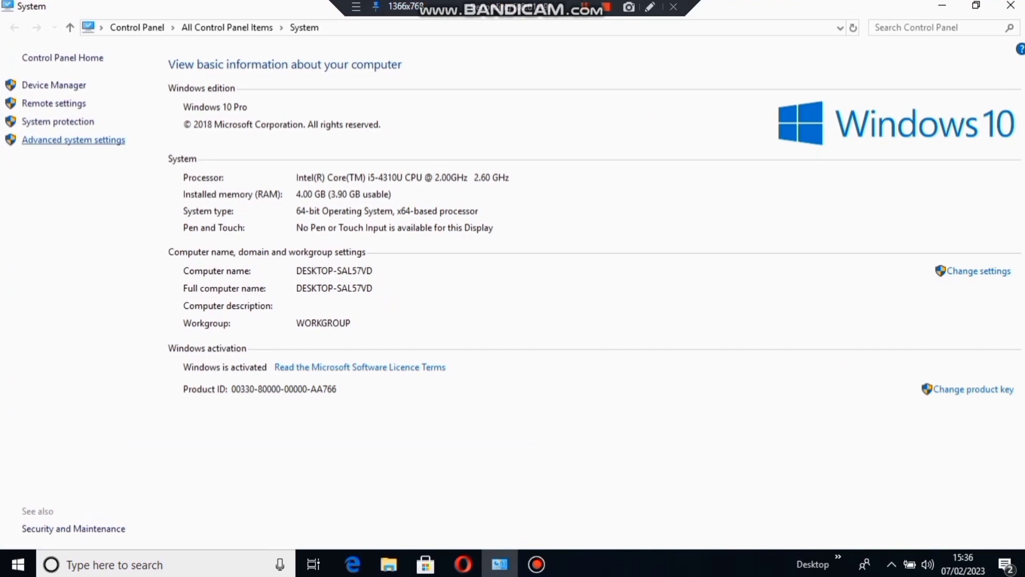
pyautogui.click(73, 140)
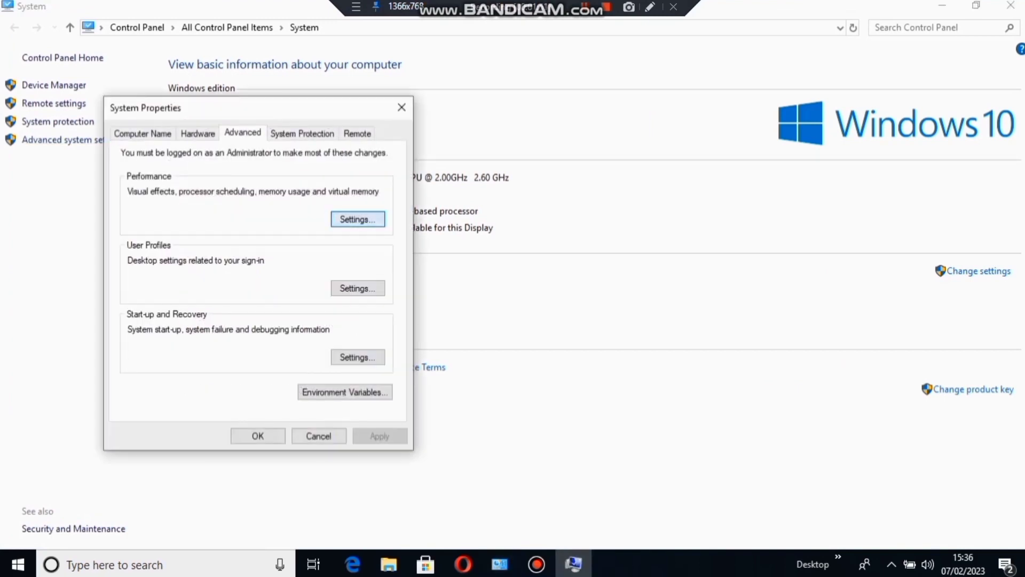
pyautogui.click(357, 219)
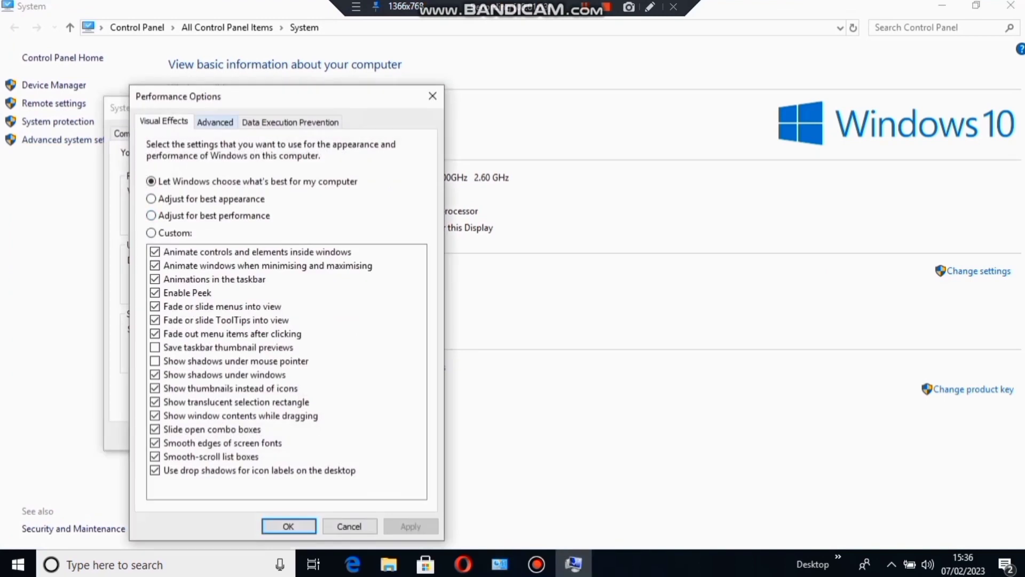
pyautogui.click(216, 121)
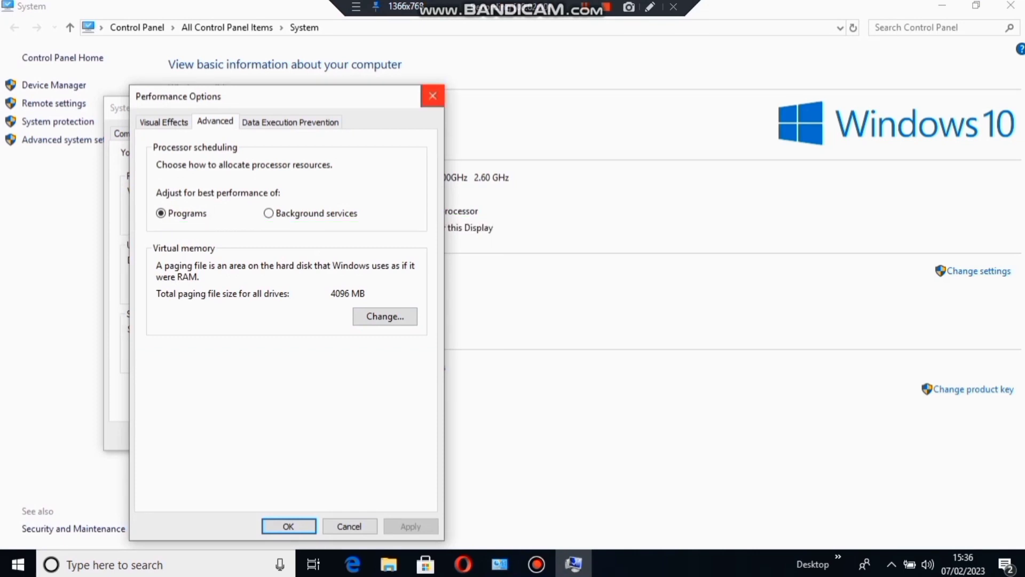
pyautogui.click(432, 95)
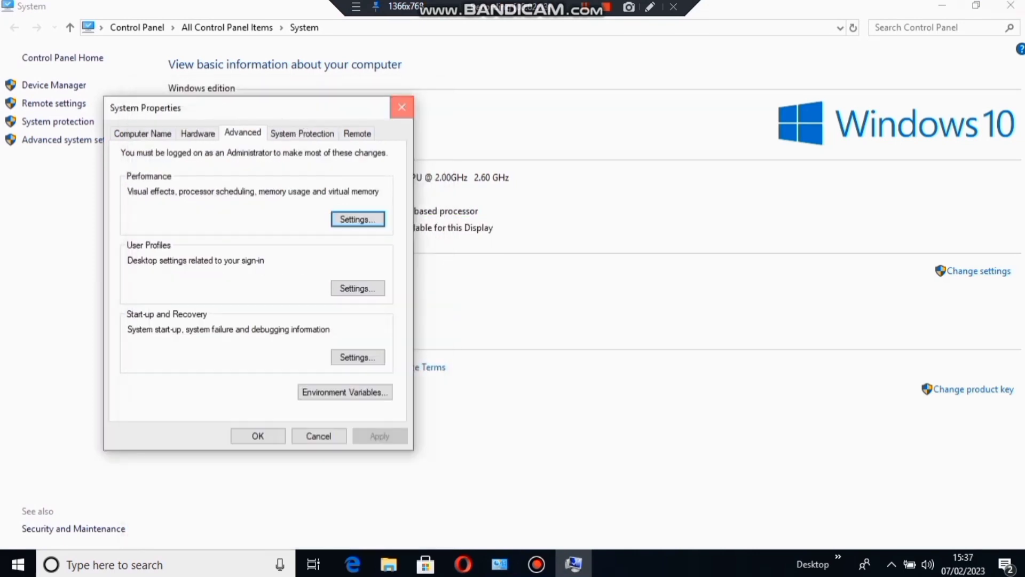
pyautogui.click(401, 108)
pyautogui.click(941, 5)
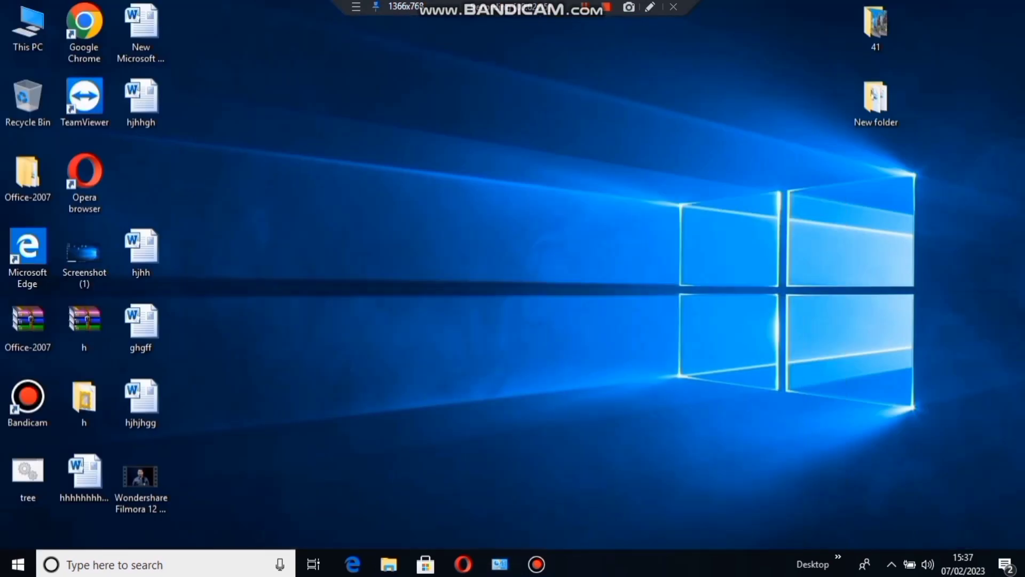
pyautogui.rightClick(497, 123)
pyautogui.click(538, 169)
pyautogui.rightClick(439, 93)
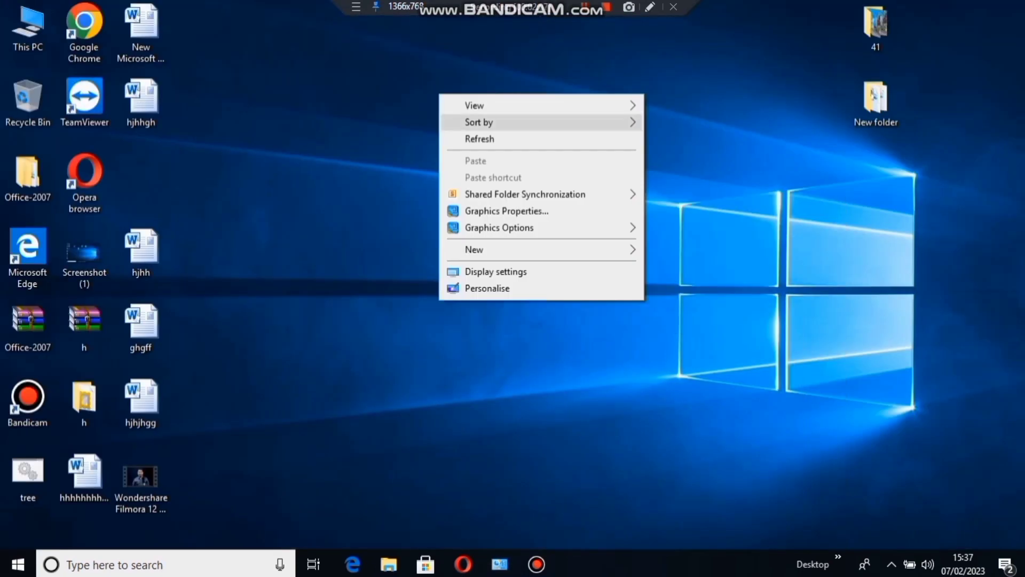
pyautogui.click(481, 138)
pyautogui.rightClick(449, 114)
pyautogui.click(488, 158)
pyautogui.rightClick(428, 100)
pyautogui.click(470, 147)
pyautogui.rightClick(447, 119)
pyautogui.click(486, 163)
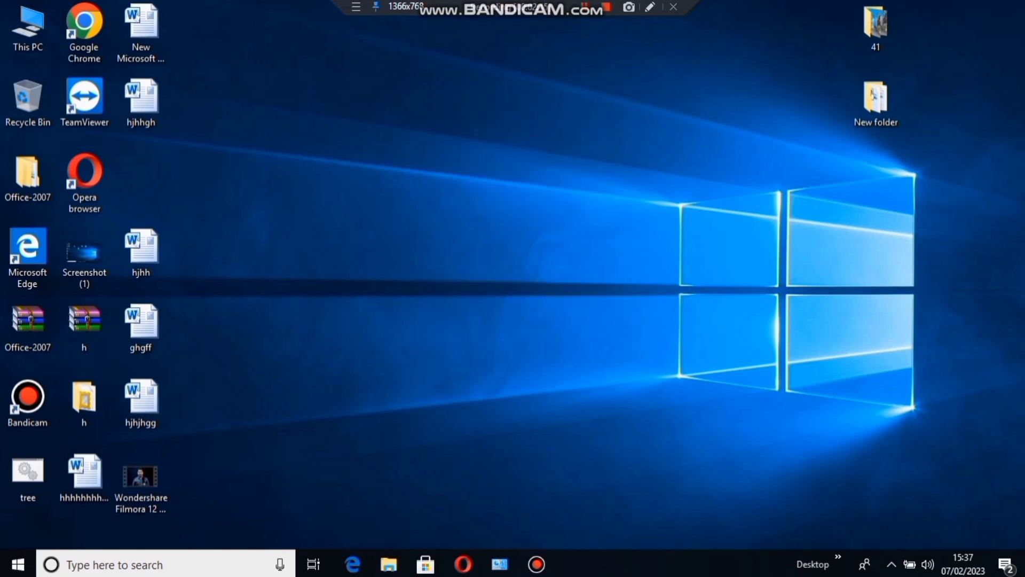
pyautogui.rightClick(458, 137)
pyautogui.click(486, 183)
pyautogui.rightClick(451, 164)
pyautogui.click(486, 208)
pyautogui.rightClick(449, 149)
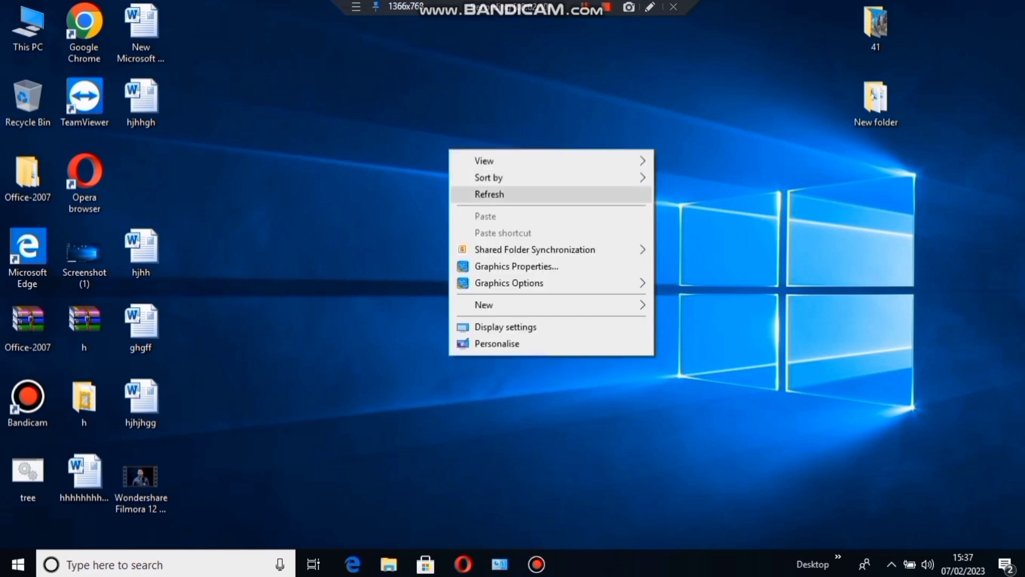
pyautogui.click(489, 194)
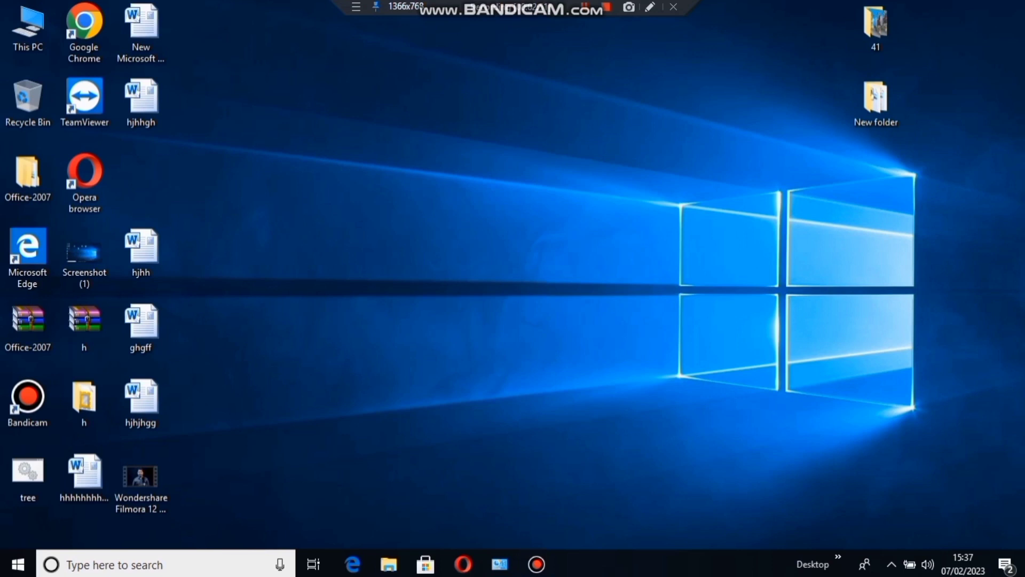
pyautogui.rightClick(449, 150)
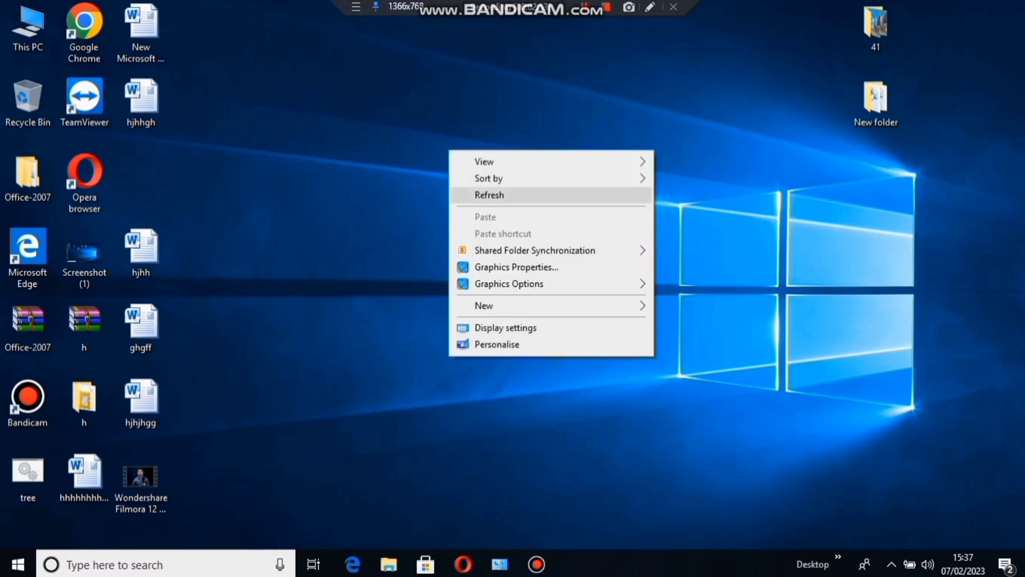
pyautogui.click(489, 195)
pyautogui.rightClick(436, 162)
pyautogui.click(475, 207)
pyautogui.rightClick(436, 162)
pyautogui.click(475, 206)
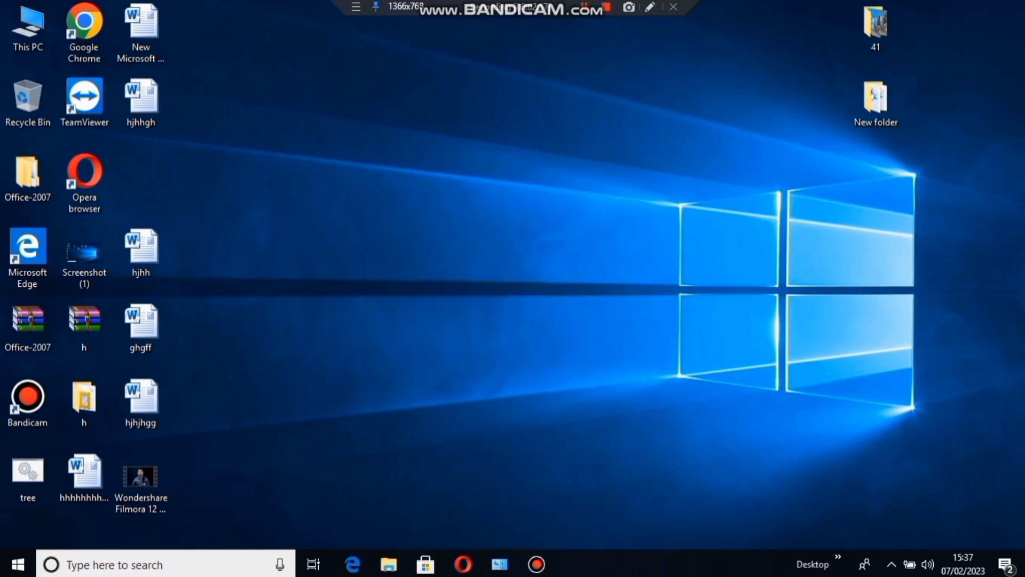